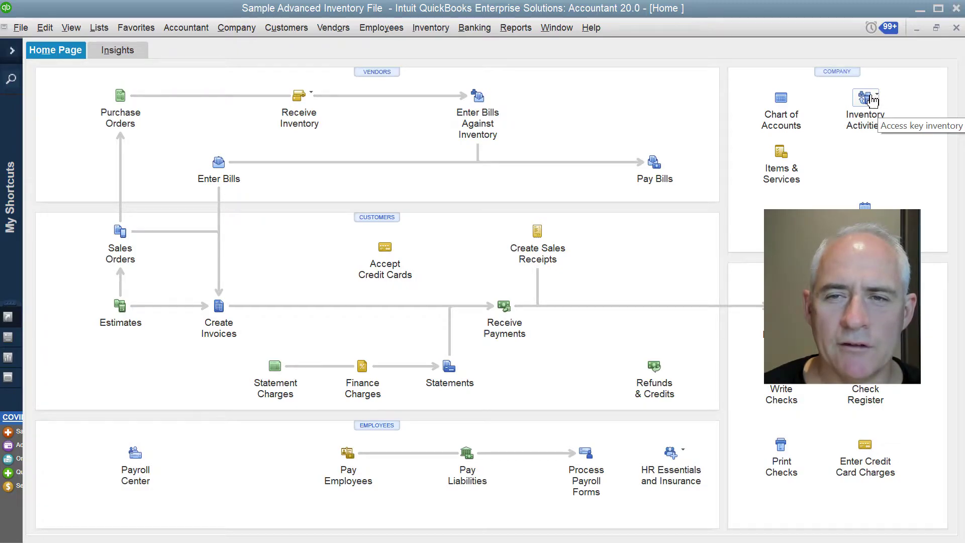
- Open the inventory quantity/value adjustment form and review the Quantity, Total Value, and Quantity and Total Value adjustment types
left_click(872, 100)
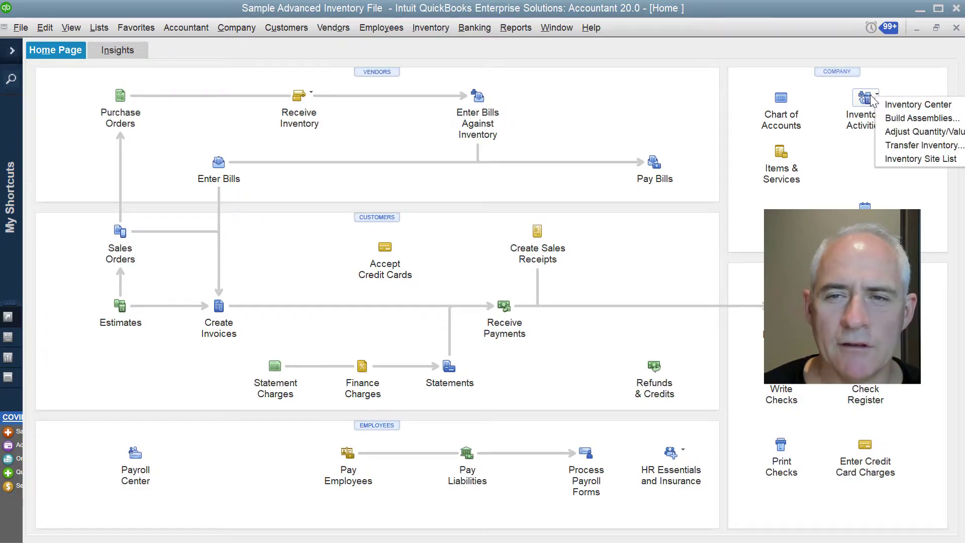
left_click(885, 133)
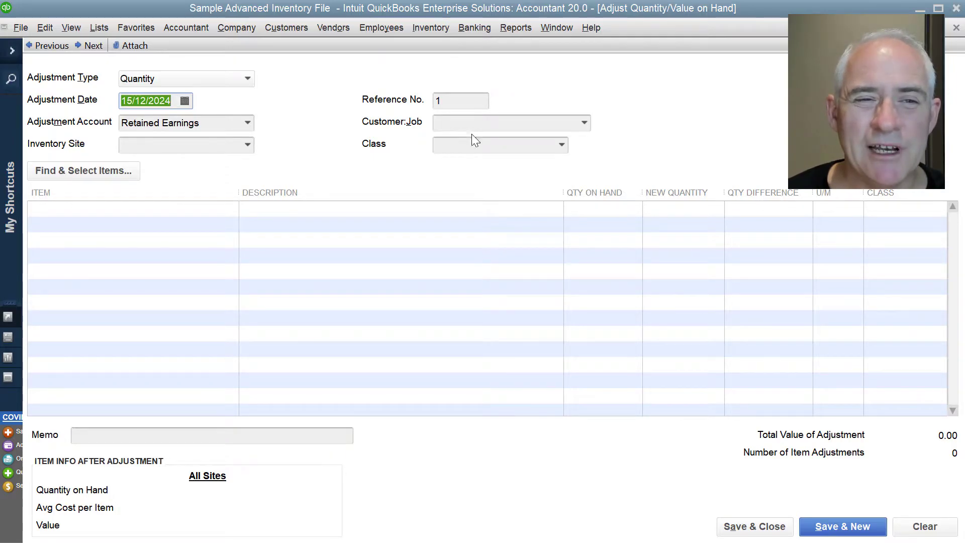
left_click(248, 79)
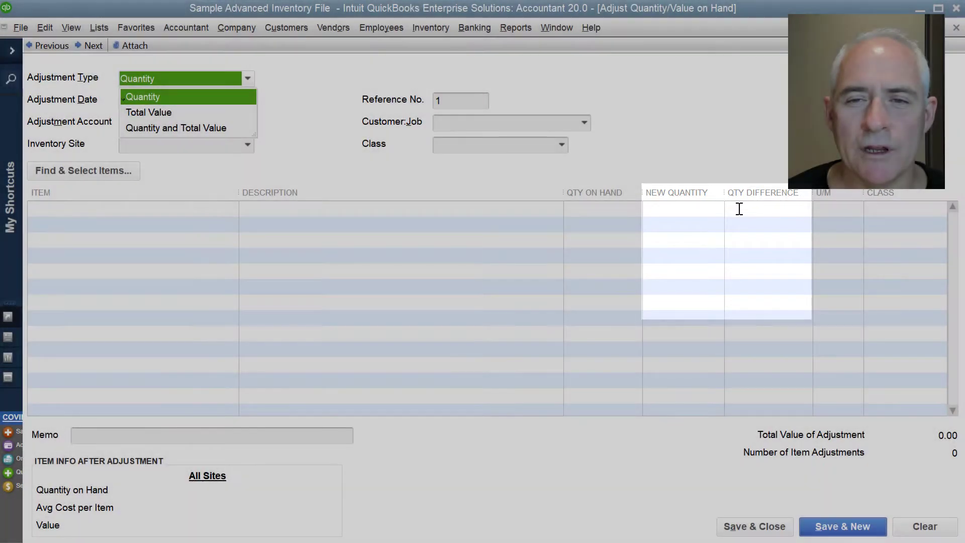
left_click(747, 213)
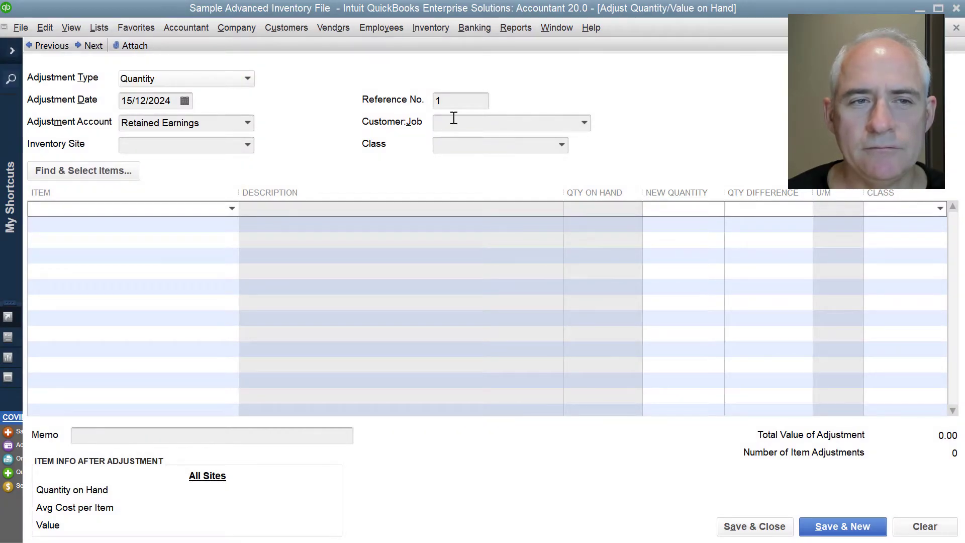
left_click(247, 82)
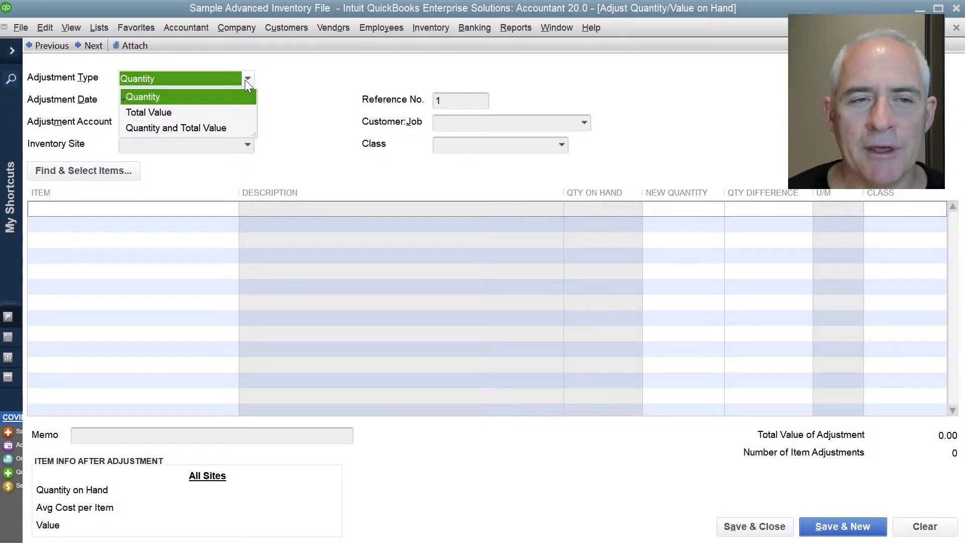
left_click(228, 113)
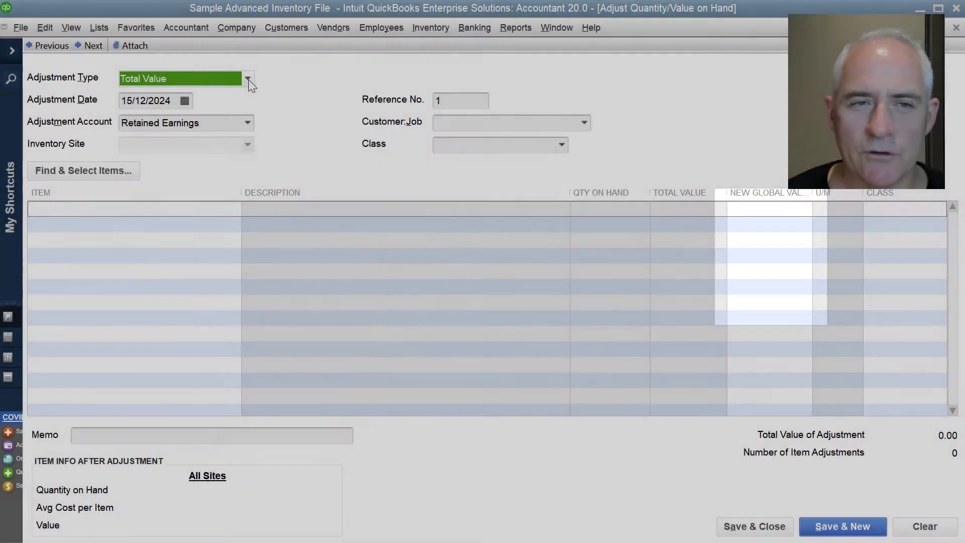
left_click(248, 79)
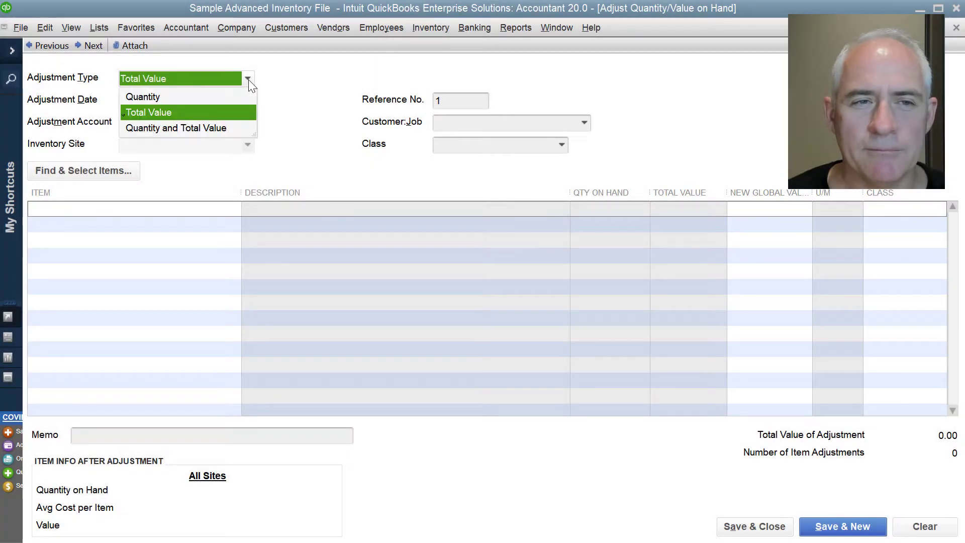
left_click(236, 130)
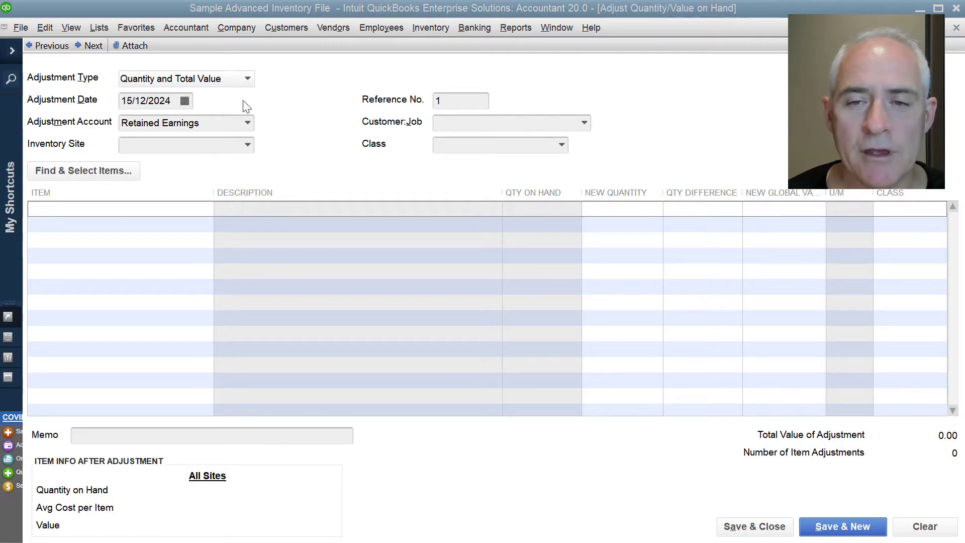
- Go to the previous inventory adjustment and examine the Spring line's quantity and value differences and the inventory site
left_click(29, 44)
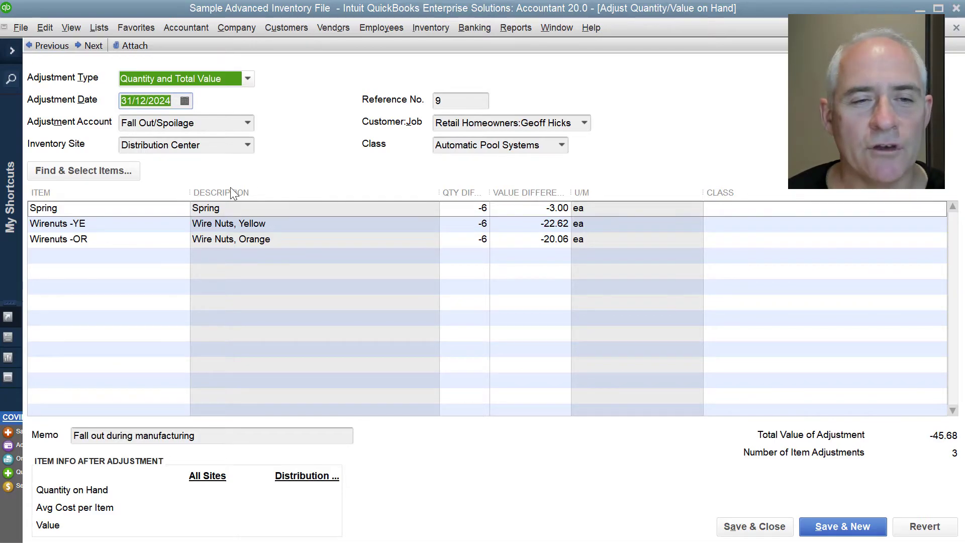
left_click(482, 207)
double_click(483, 207)
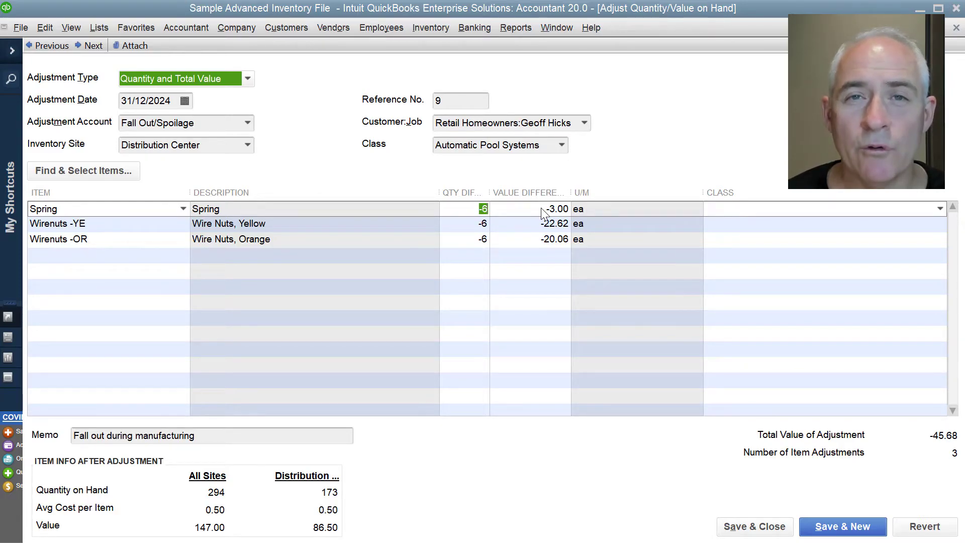
left_click(181, 146)
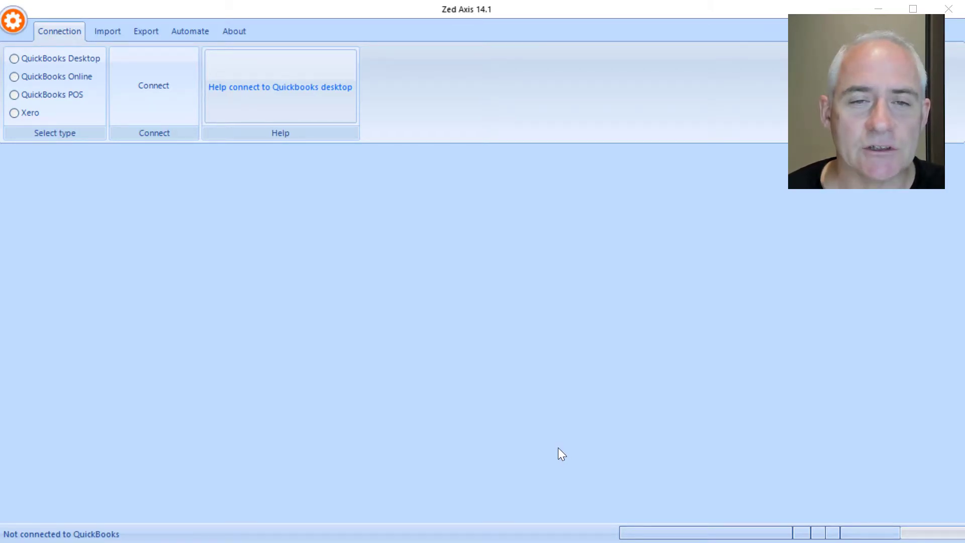
- Switch to Zed Axis, connect it to QuickBooks Desktop, and load Inventory adjustment.txt for import
left_click(86, 59)
left_click(170, 91)
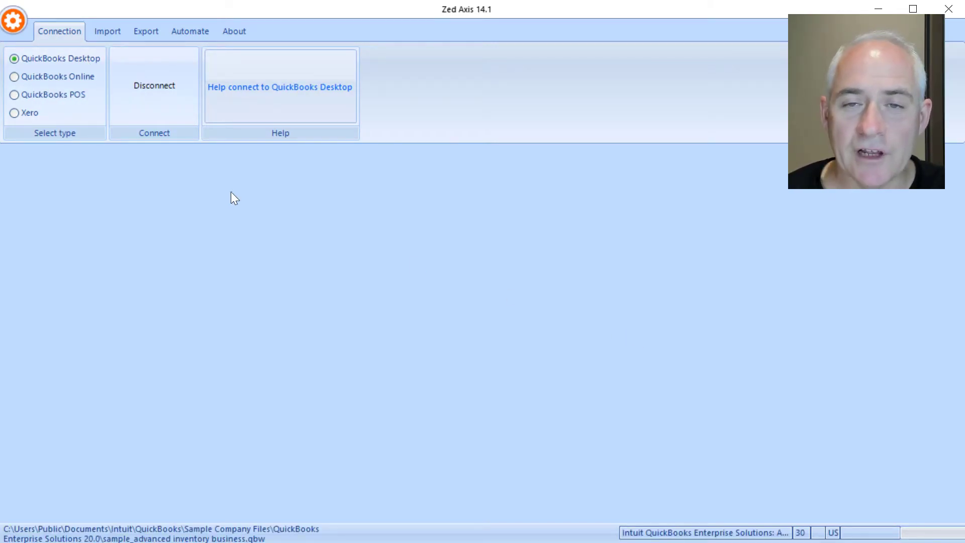
left_click(105, 32)
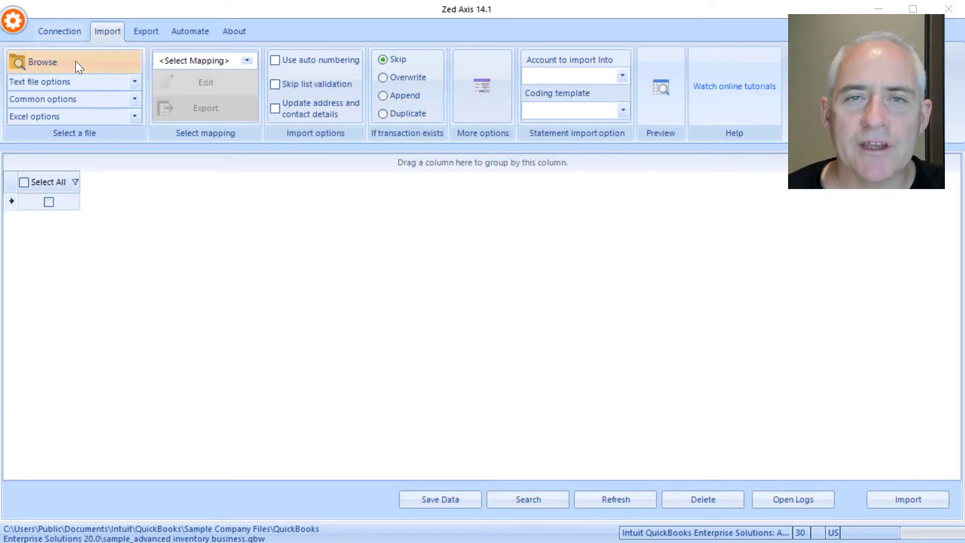
left_click(75, 61)
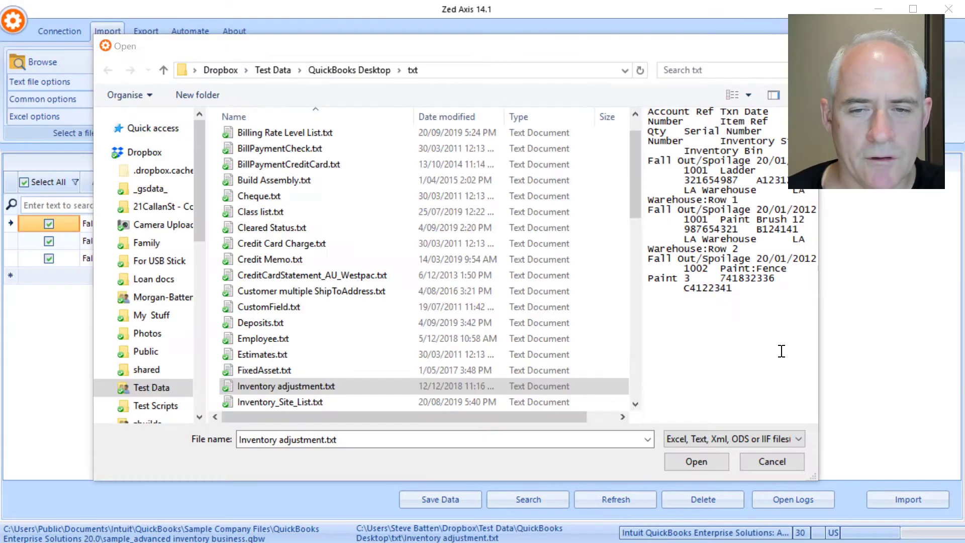
left_click(304, 386)
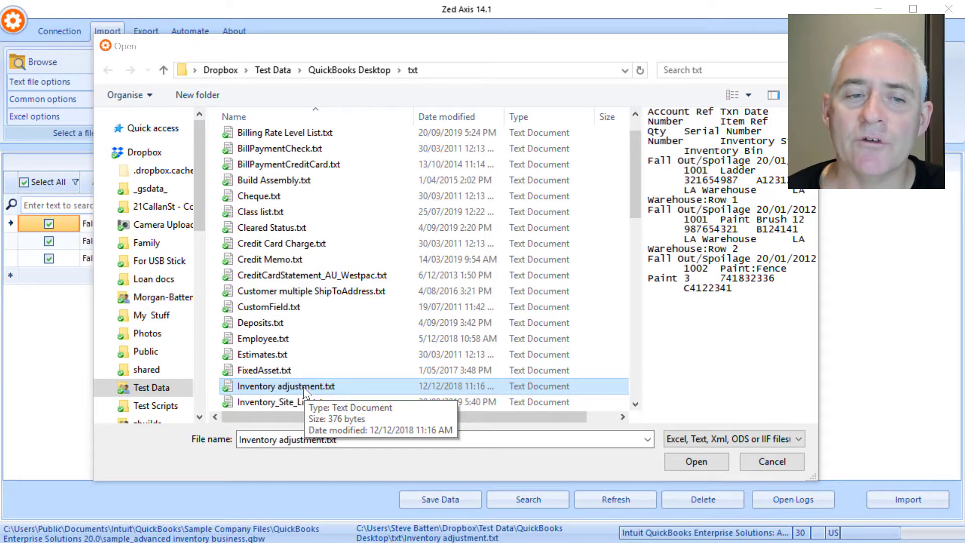
left_click(303, 387)
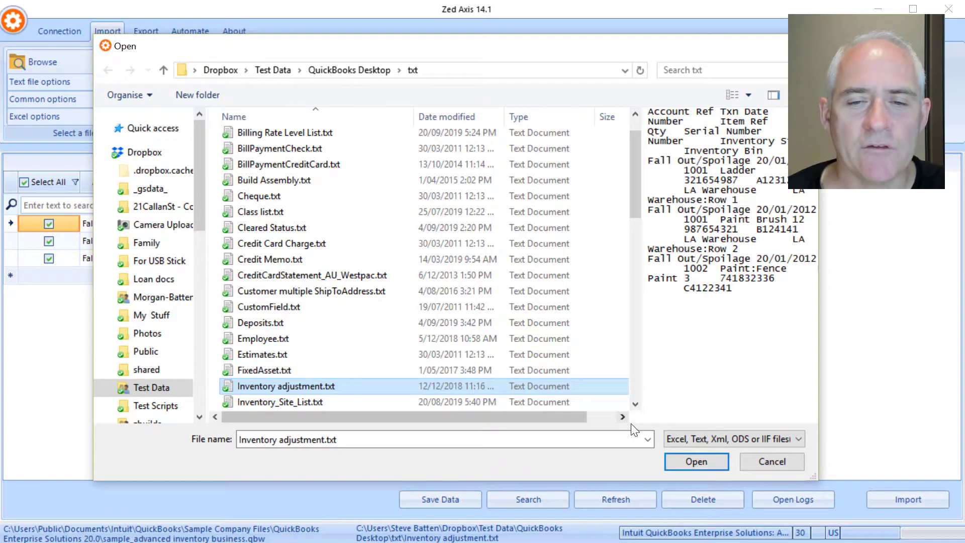
left_click(704, 458)
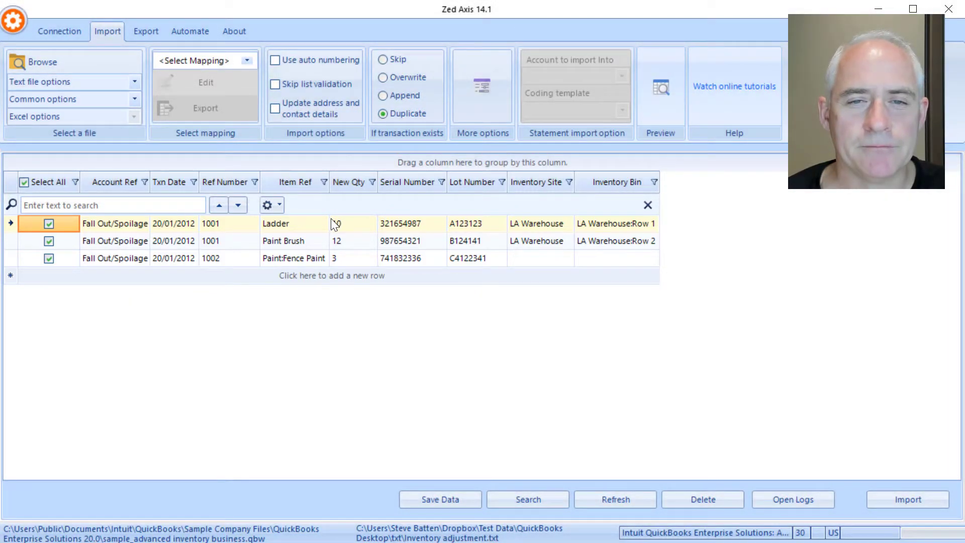
- Start a new column mapping with the transaction type InventoryAdjustment
left_click(247, 61)
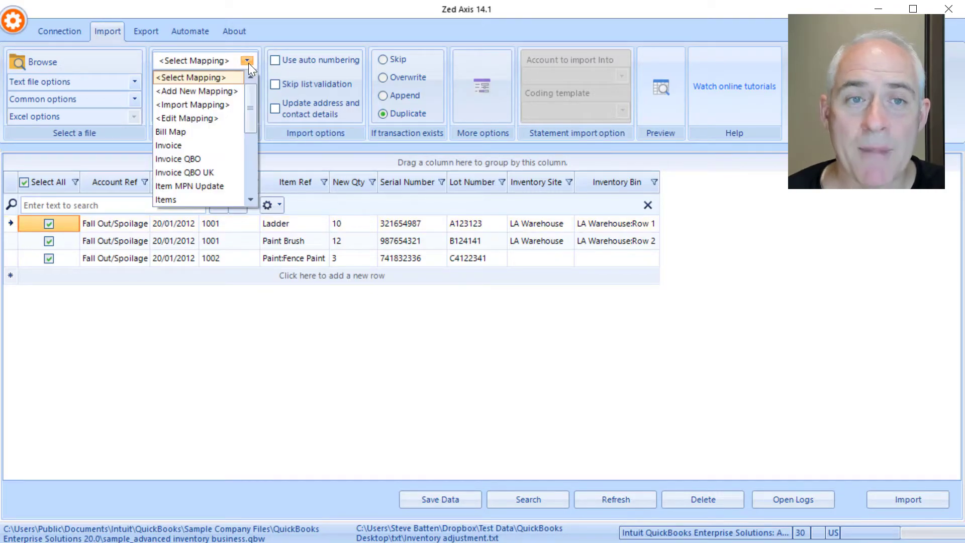
left_click(222, 94)
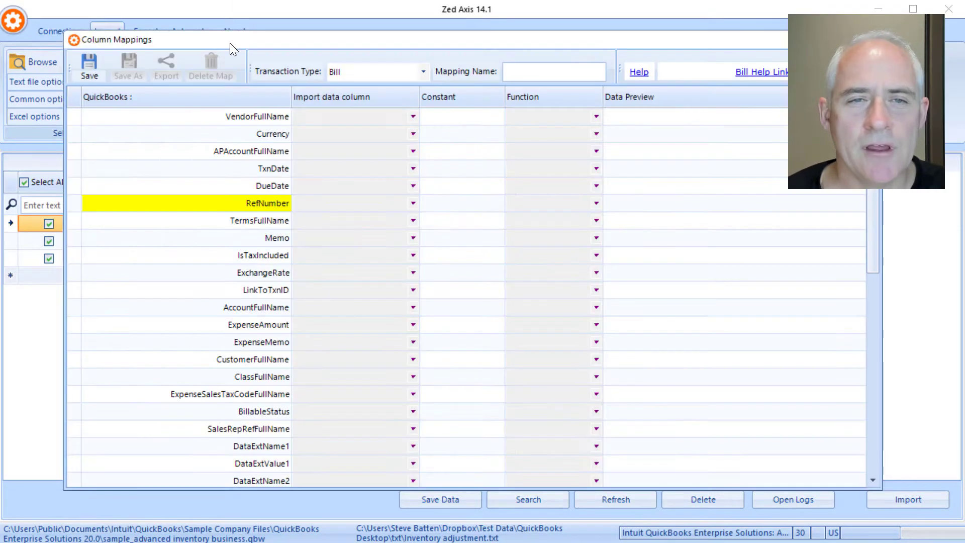
left_click(424, 71)
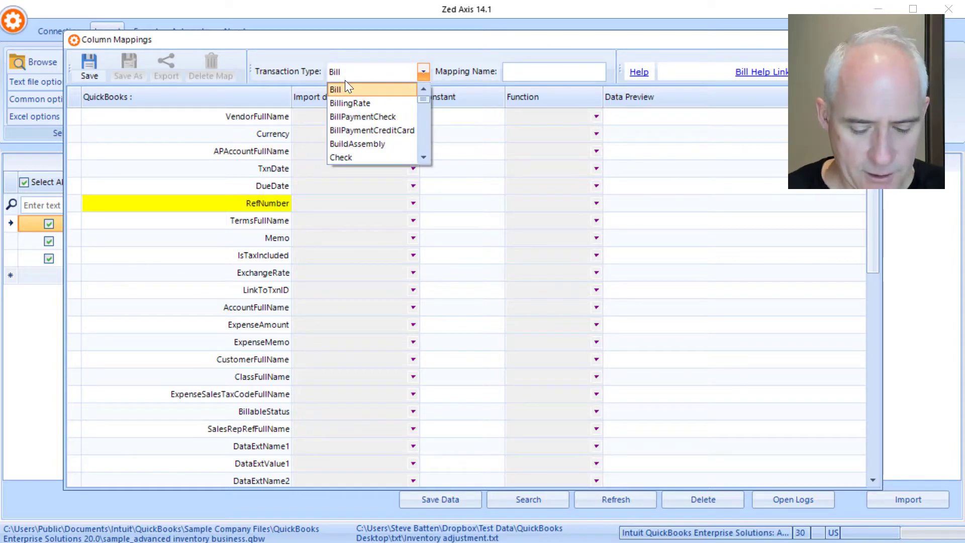
type("InventoryAdjustment")
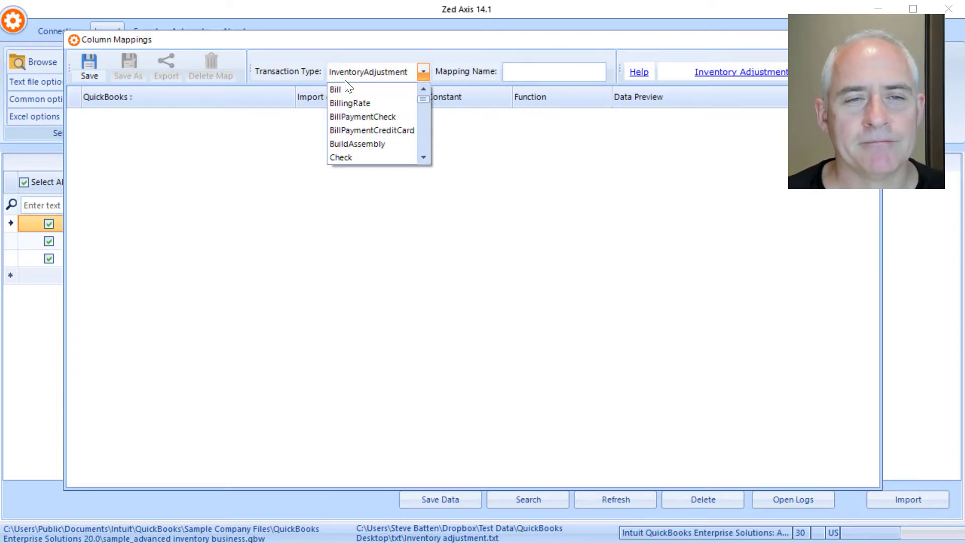
left_click(391, 74)
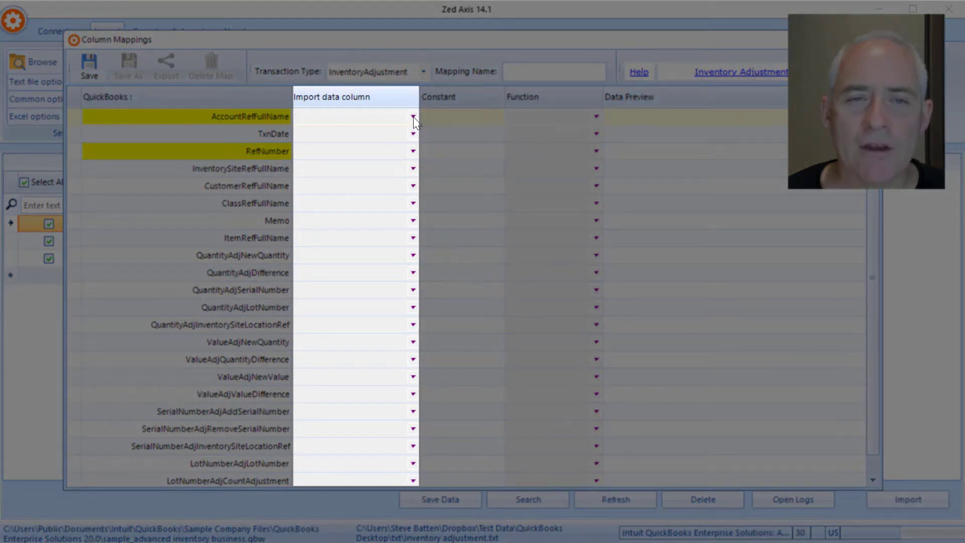
- Map AccountRefFullName to Account Ref, RefNumber to Ref Number, and TxnDate to Txn Date
left_click(413, 117)
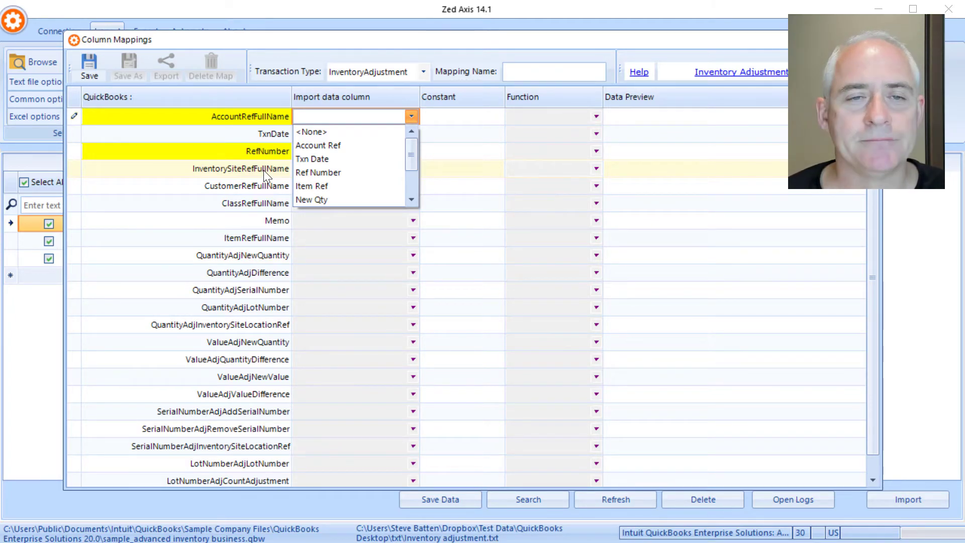
left_click(312, 144)
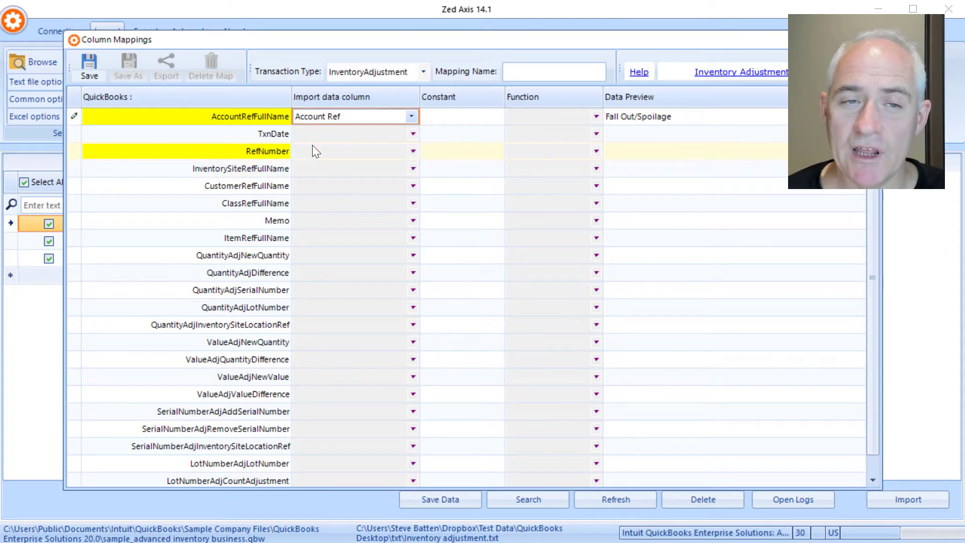
left_click(384, 148)
left_click(411, 151)
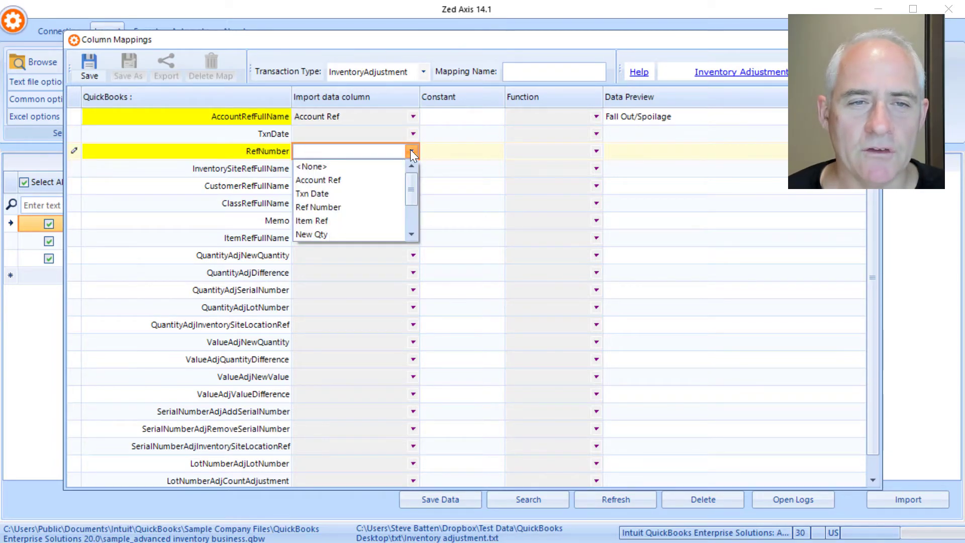
left_click(351, 206)
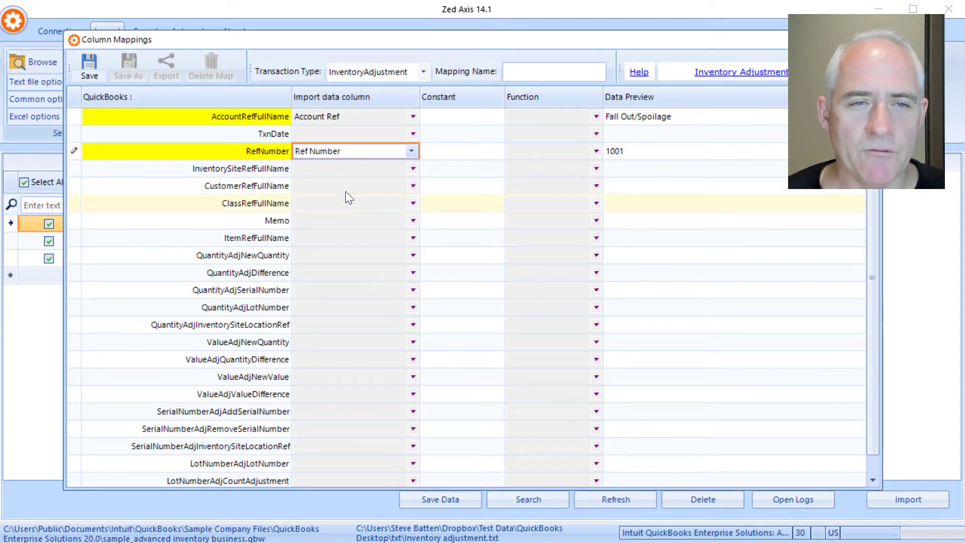
left_click(392, 135)
left_click(345, 174)
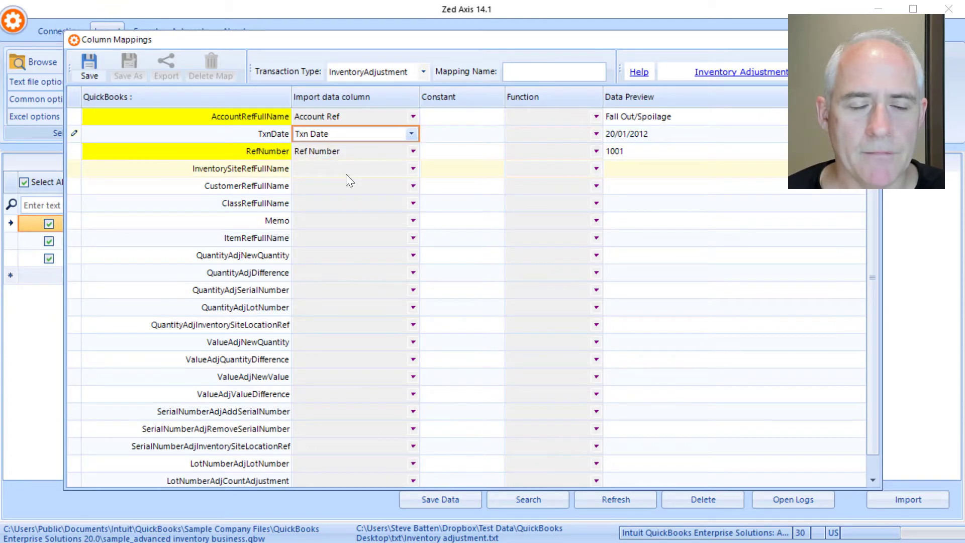
- Map ItemRefFullName to Item Ref and QuantityAdjNewQuantity to New Qty
left_click(330, 239)
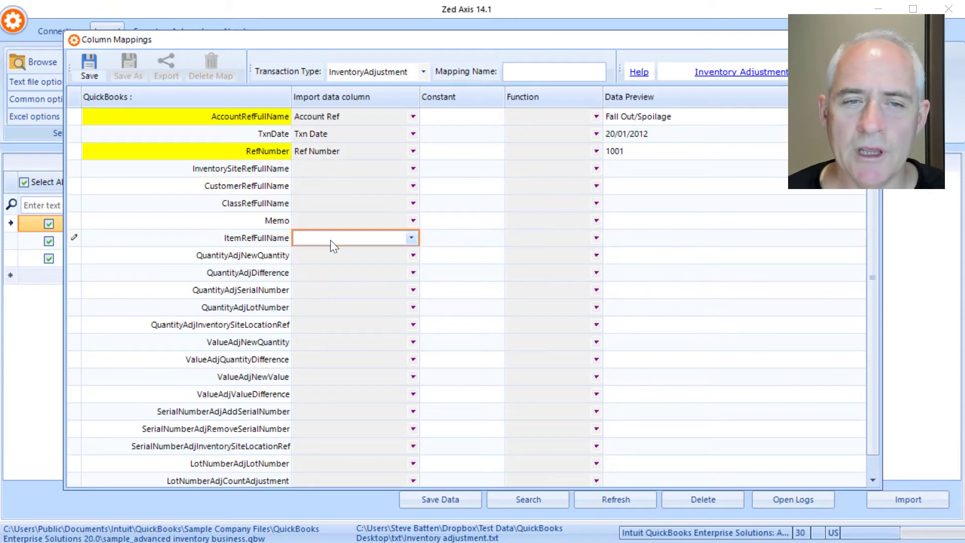
left_click(409, 238)
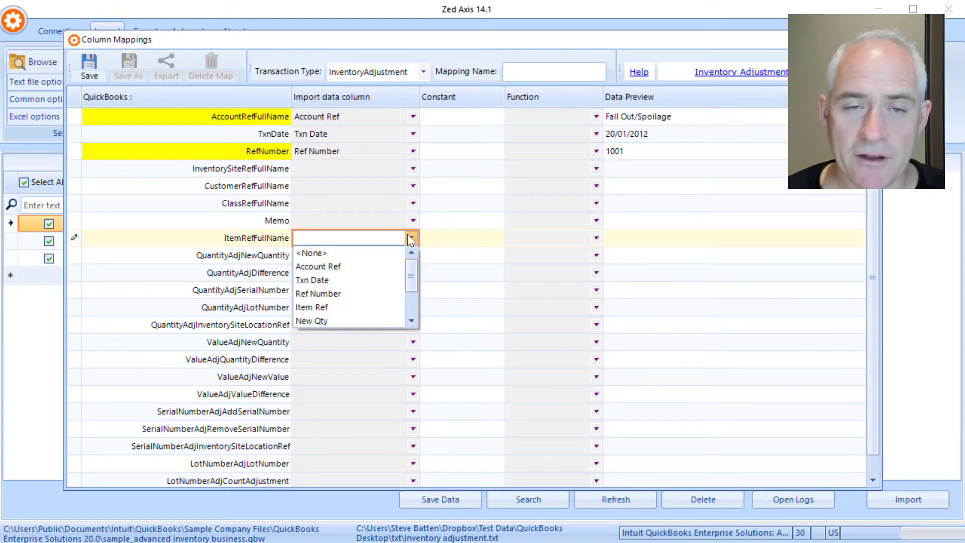
left_click(345, 306)
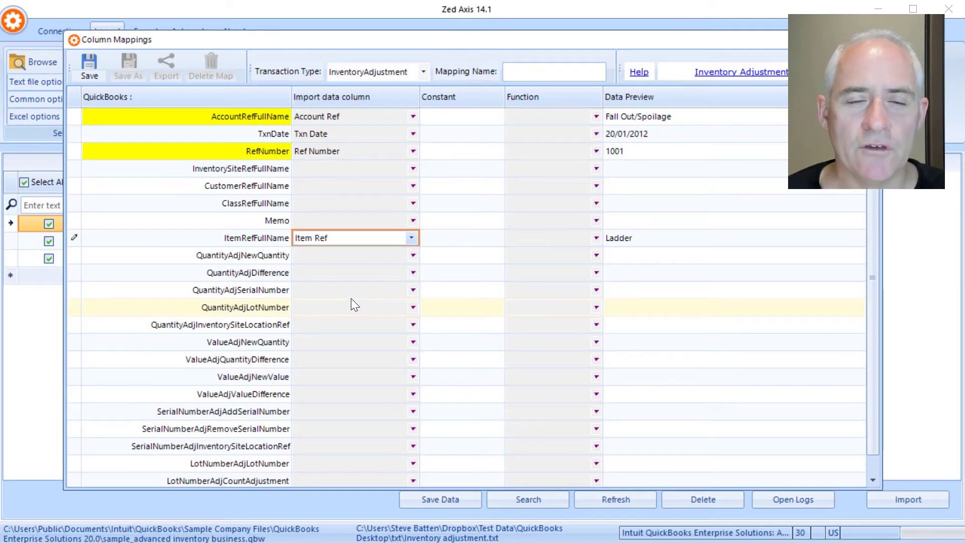
left_click(411, 256)
left_click(410, 256)
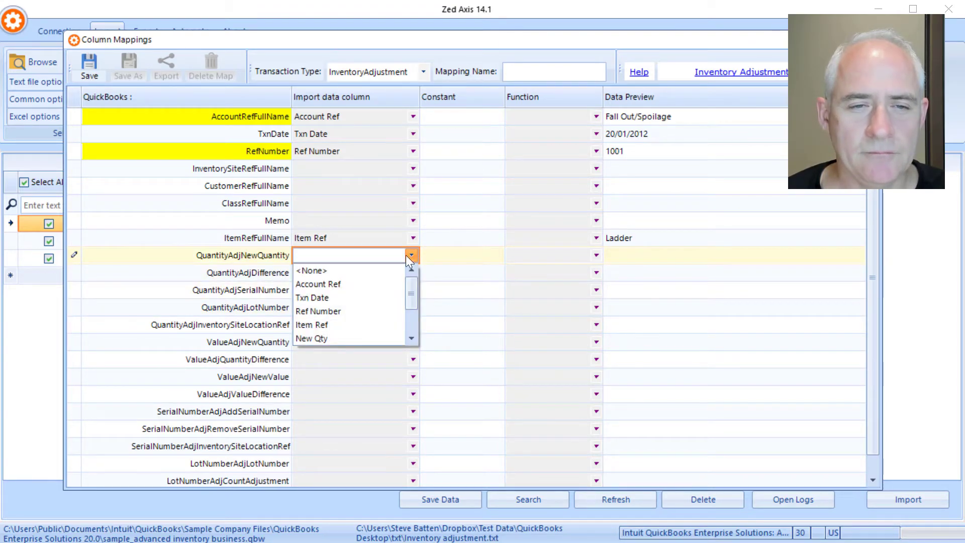
left_click(345, 338)
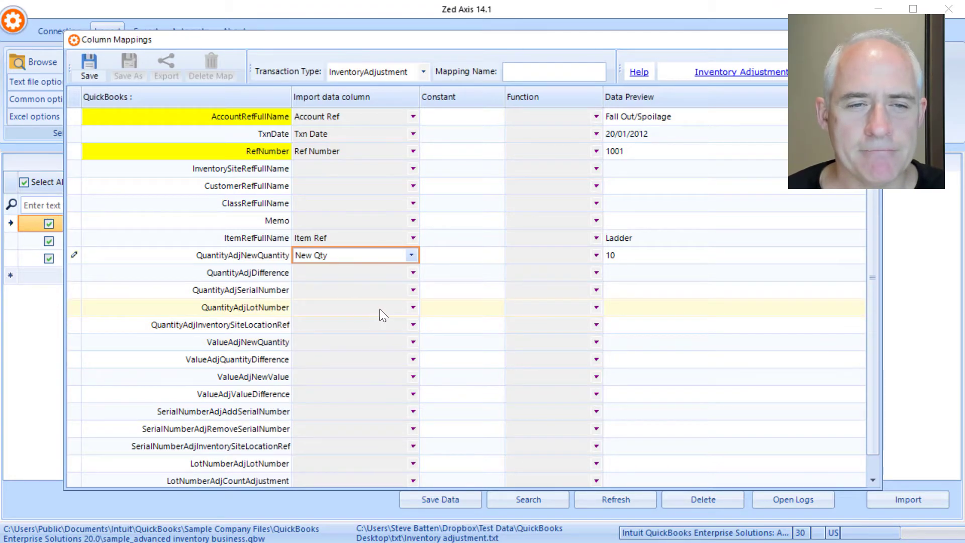
- Open the linked Inventory Adjustment help article and read its overview, import steps and descriptions of the QuickBooks fields
left_click(515, 71)
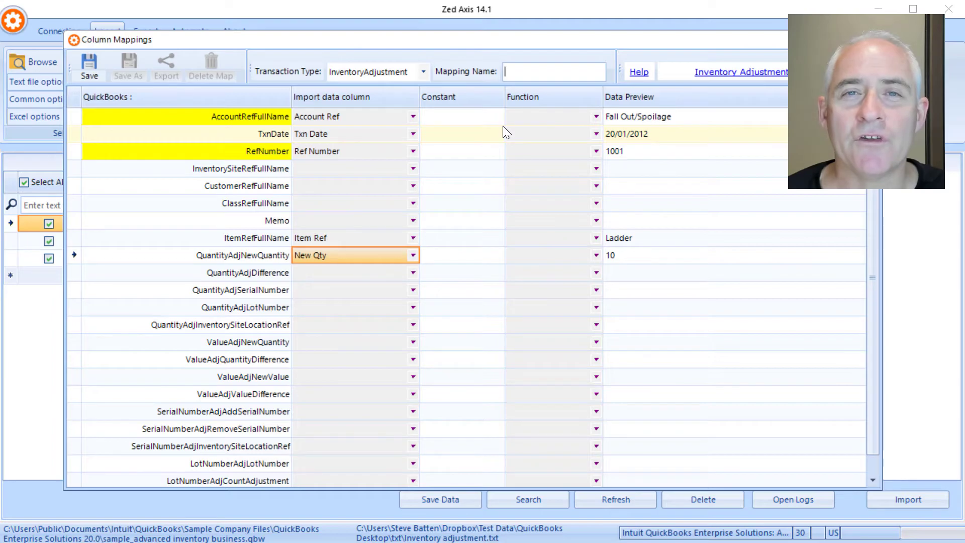
left_click(710, 75)
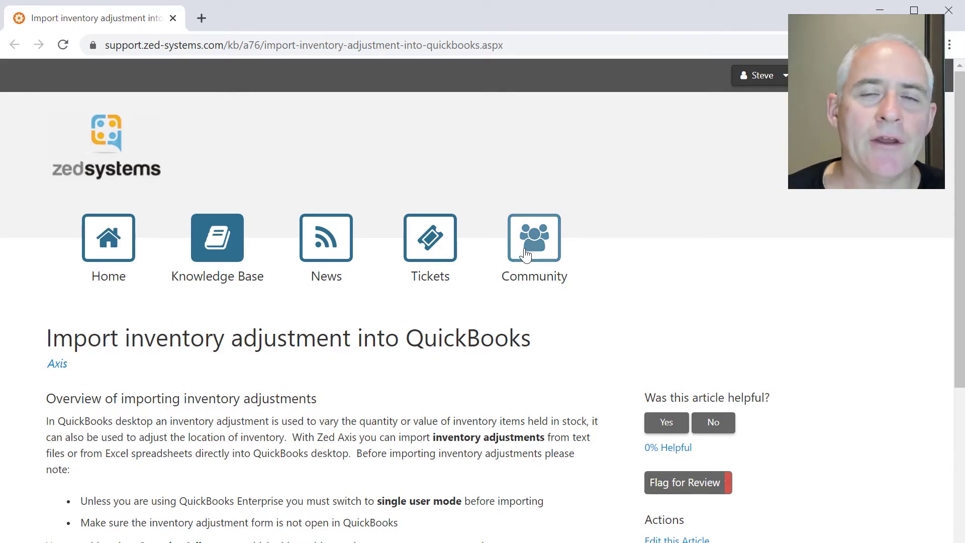
scroll(548, 280, "down", 5)
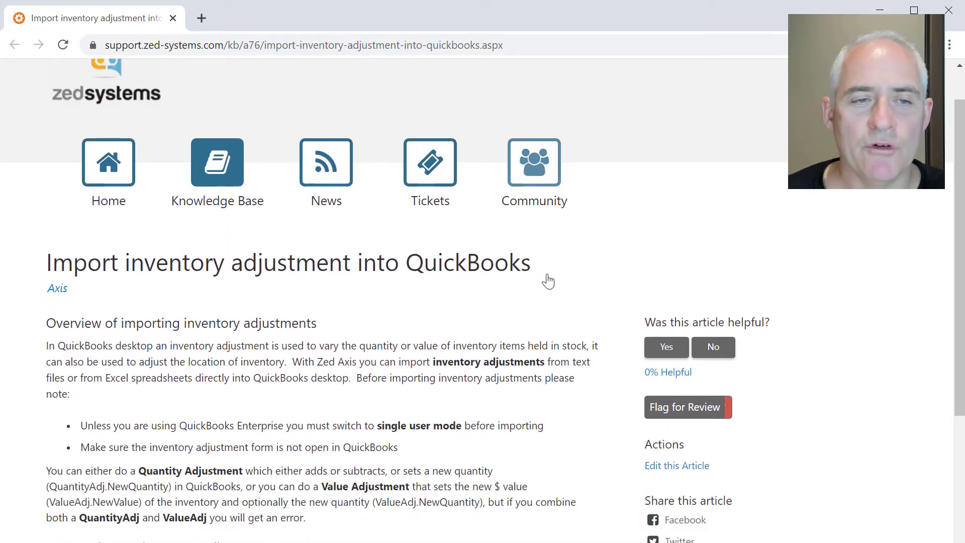
scroll(549, 280, "down", 4)
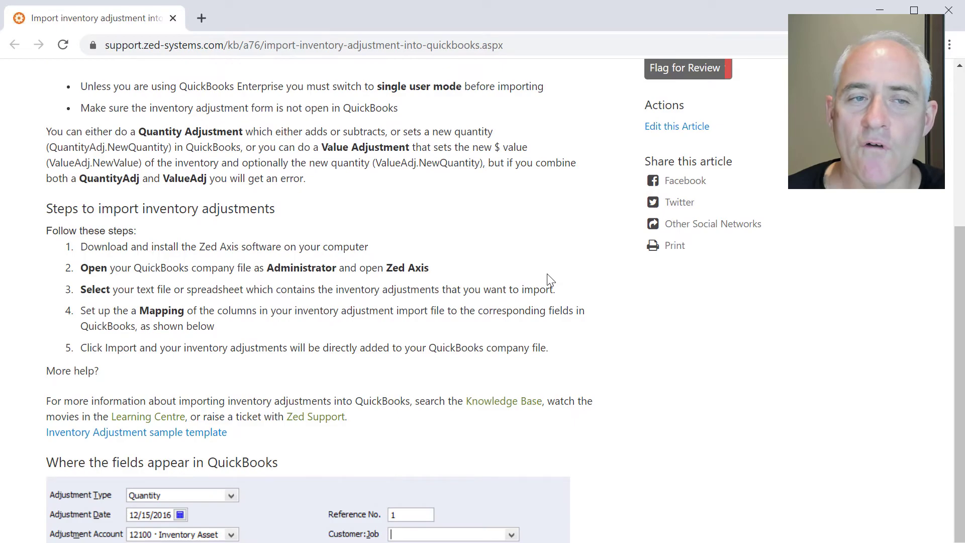
scroll(548, 275, "down", 5)
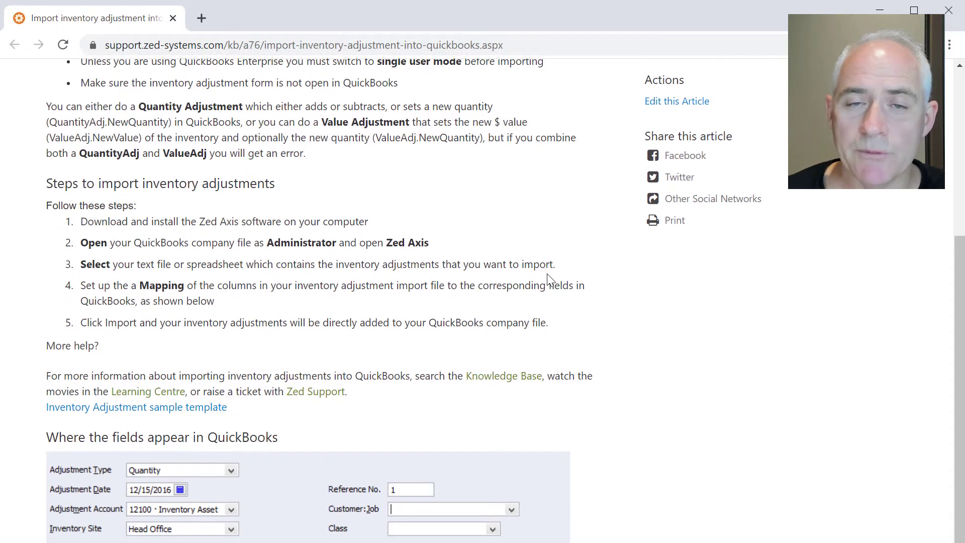
scroll(548, 274, "down", 9)
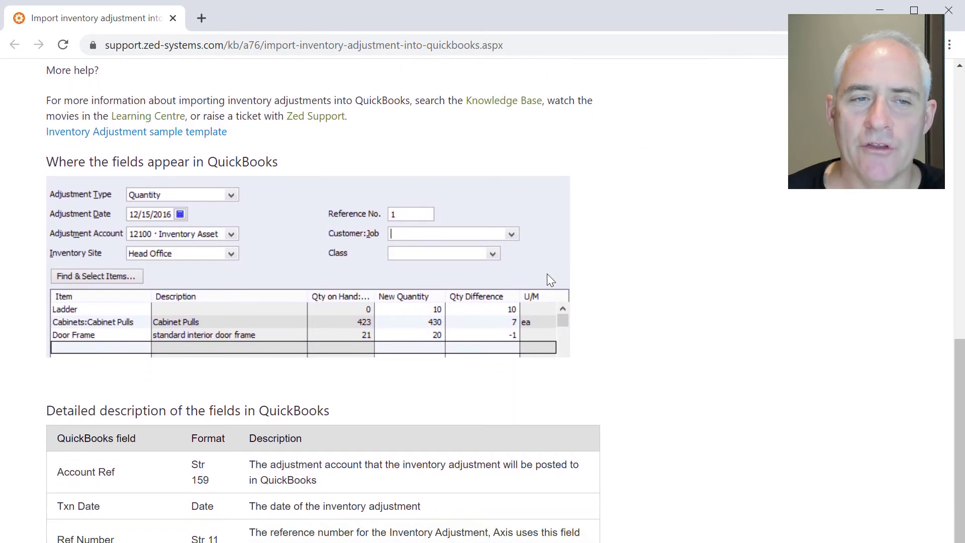
scroll(550, 280, "down", 3)
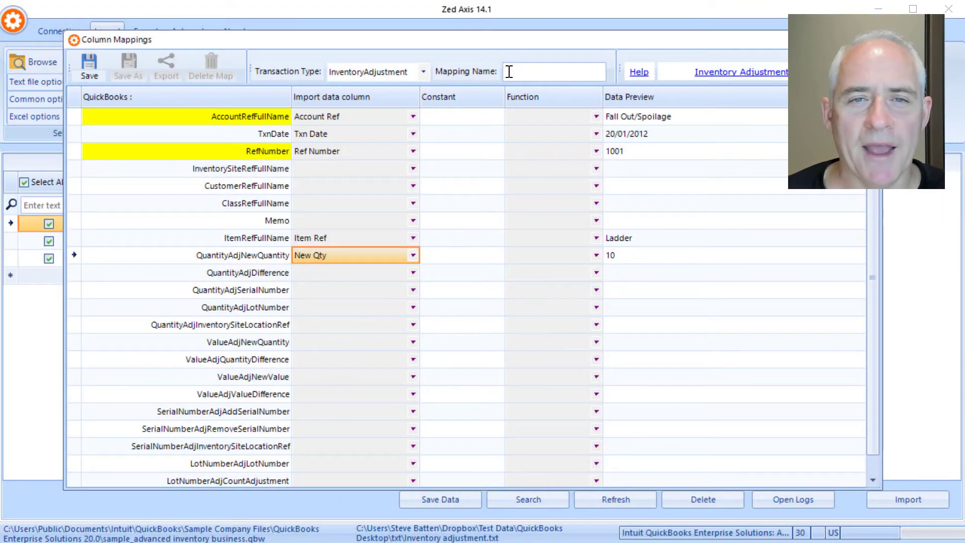
- Name the column mapping Adjustment map and save it
left_click(517, 72)
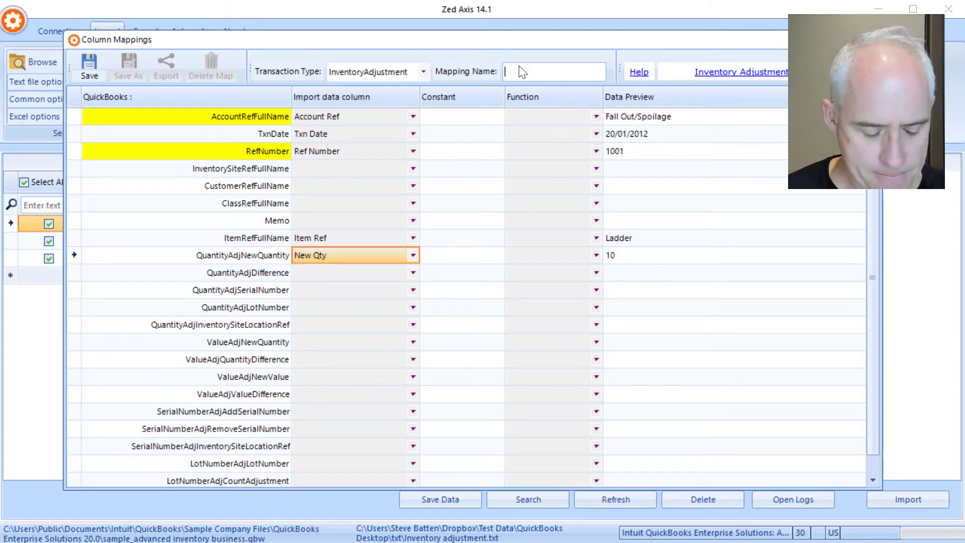
type("Adjustment map")
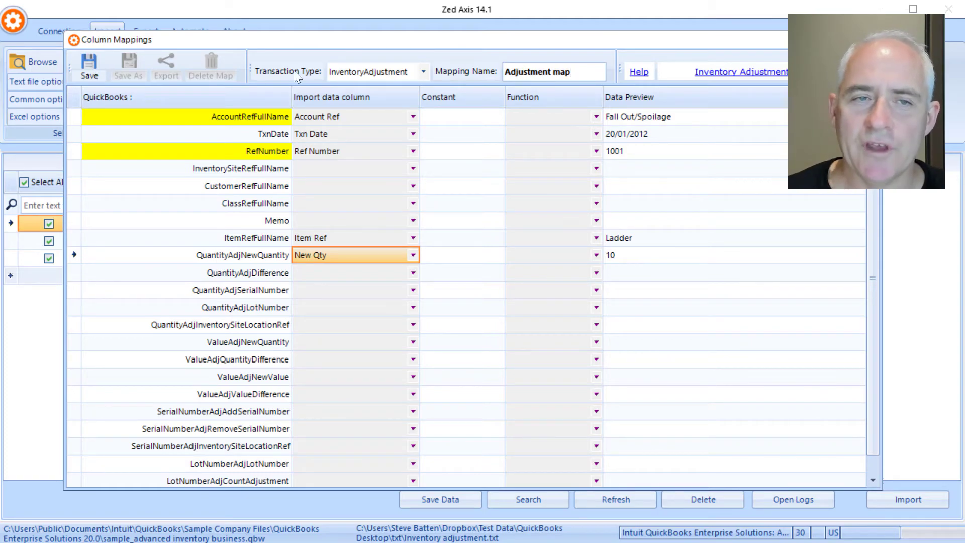
left_click(84, 71)
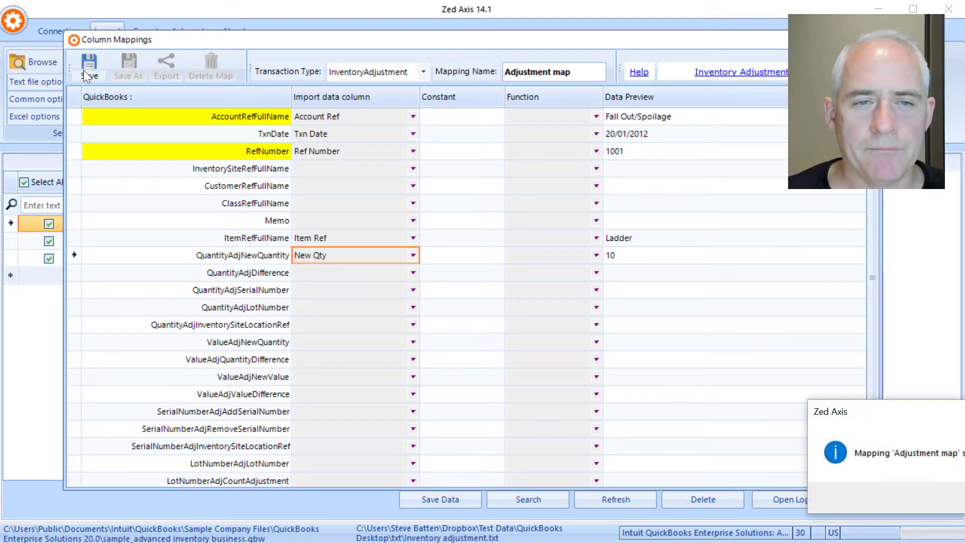
key("Return")
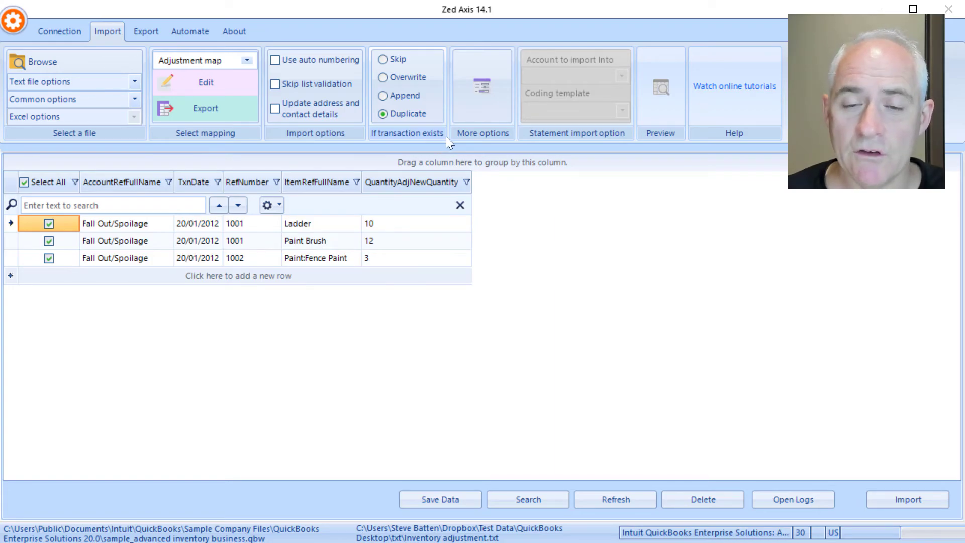
- Import the selected inventory adjustment rows into QuickBooks using Adjustment map, with existing transactions set to Duplicate
left_click(908, 499)
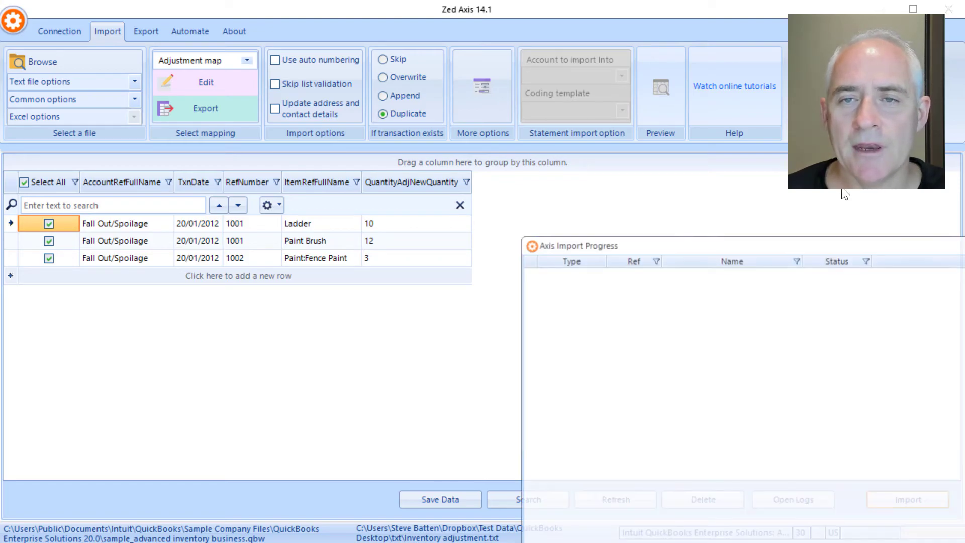
left_click_drag(839, 243, 376, 69)
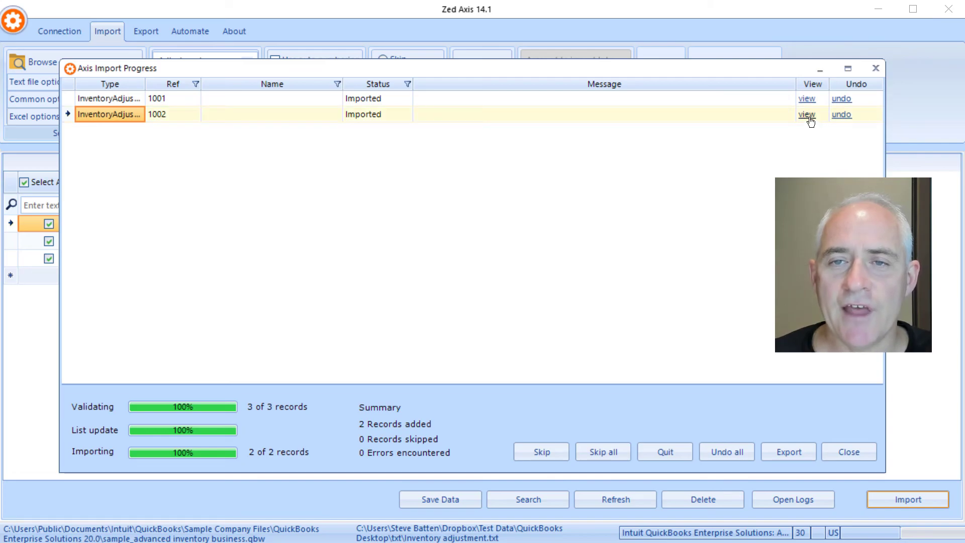
- View imported adjustment 1002 in QuickBooks, return to Zed Axis and close the import progress window
left_click(807, 116)
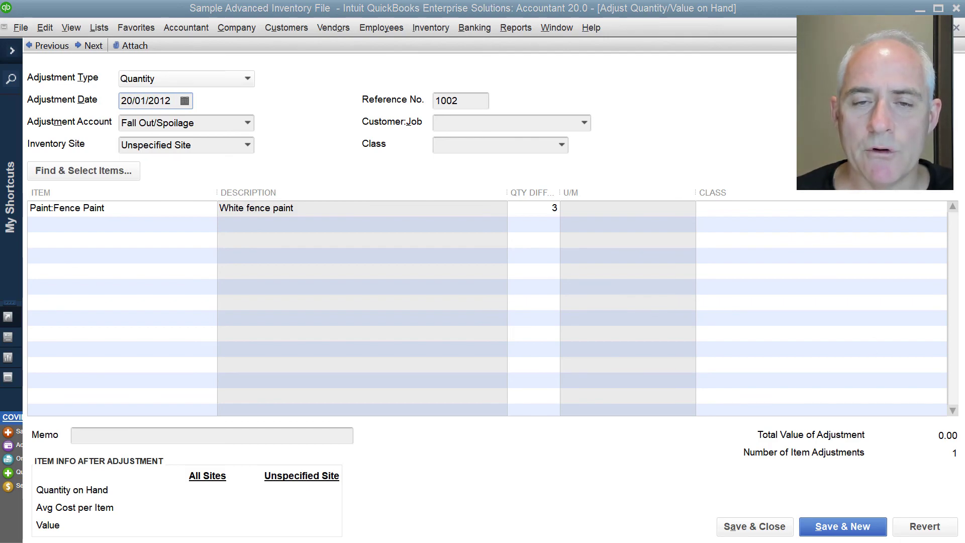
key("alt+Tab")
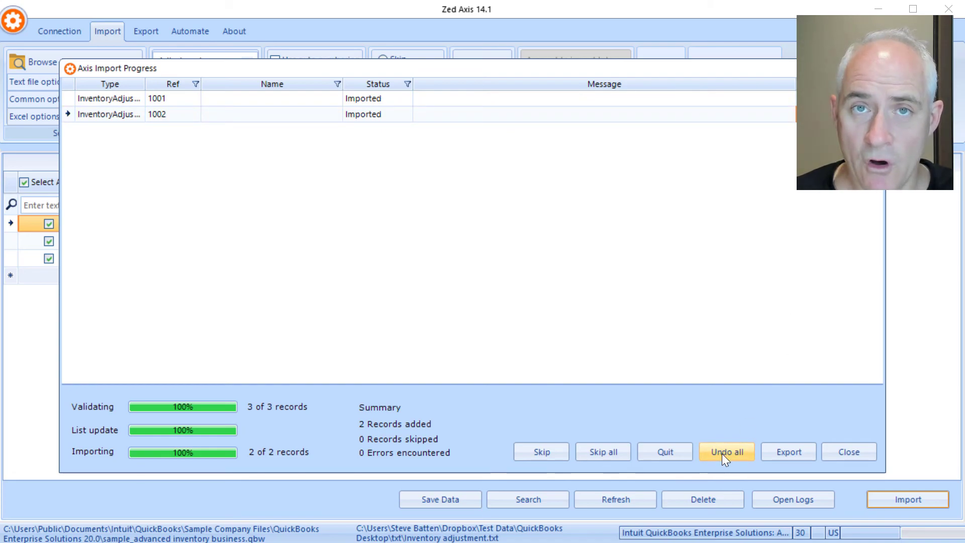
left_click(850, 451)
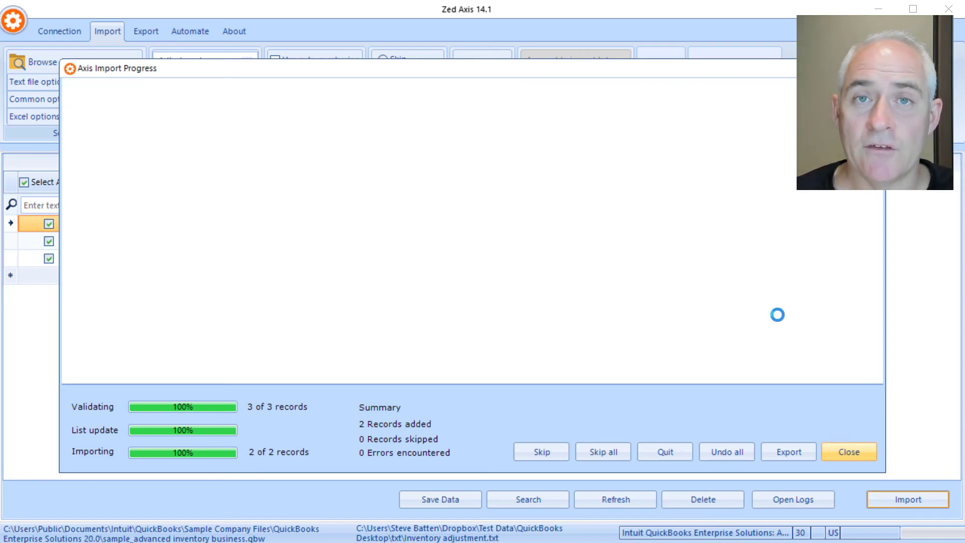